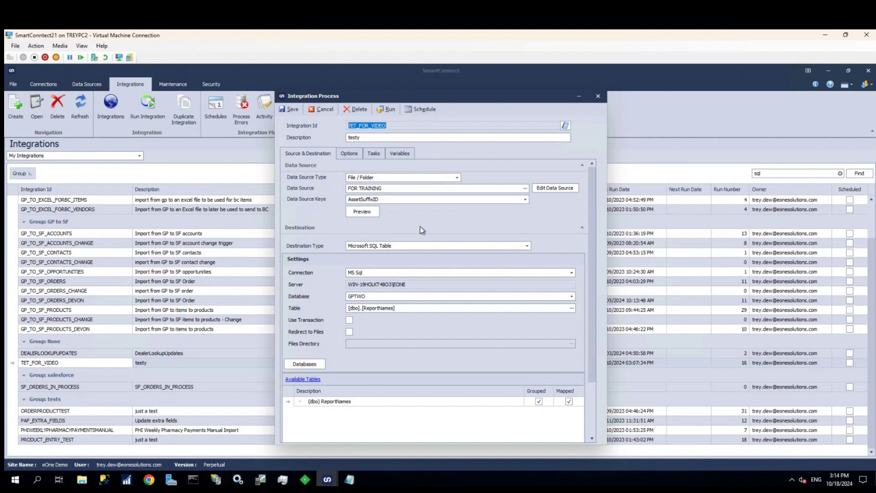
- Preview the FOR TRAINING source data, then examine the source and destination column mapping for the ReportNames table
{"action": "left_click", "coordinate": [363, 212]}
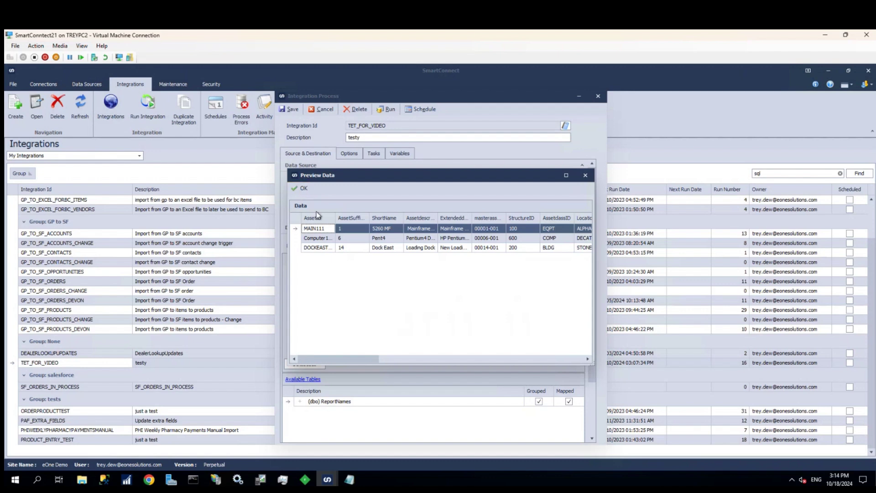
{"action": "left_click", "coordinate": [302, 189]}
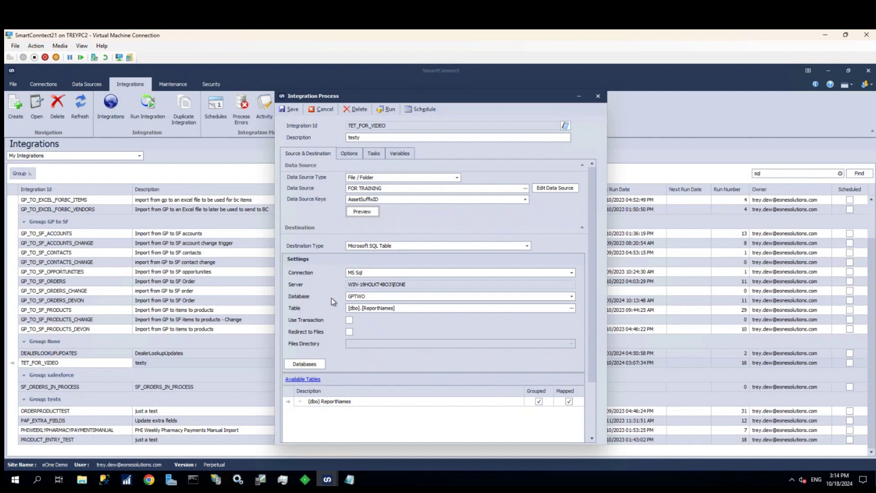
{"action": "double_click", "coordinate": [334, 403]}
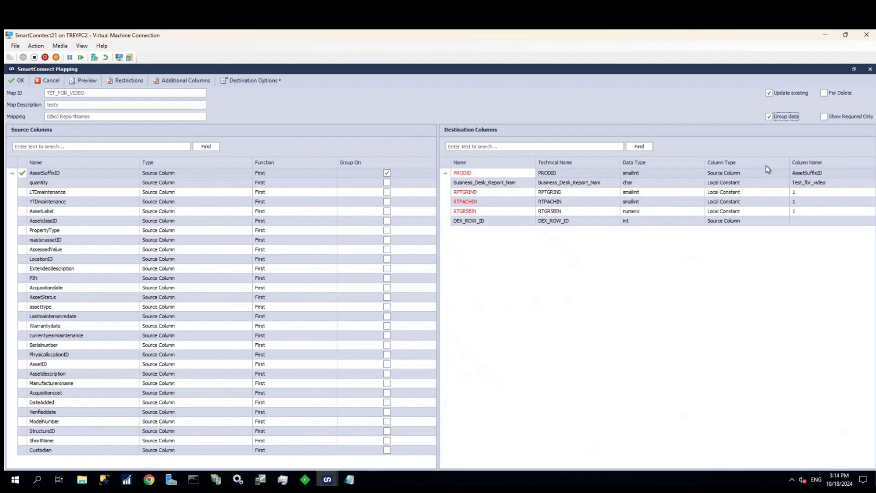
{"action": "double_click", "coordinate": [276, 72]}
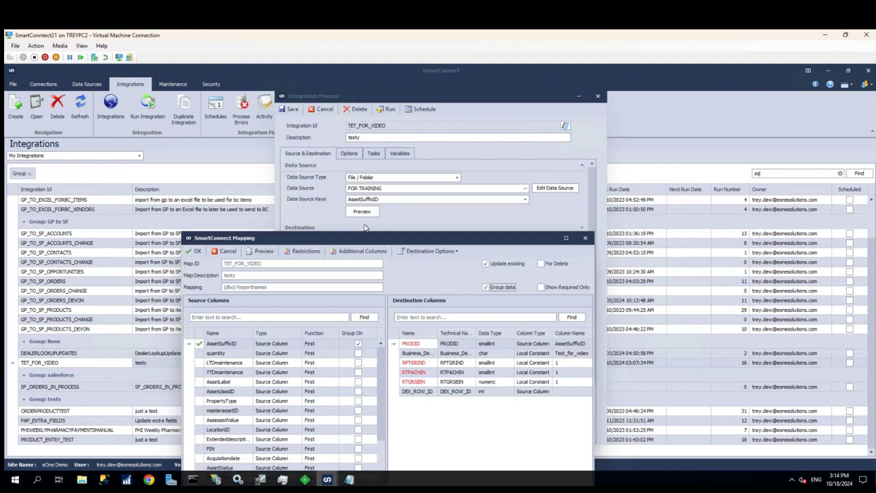
{"action": "double_click", "coordinate": [359, 238]}
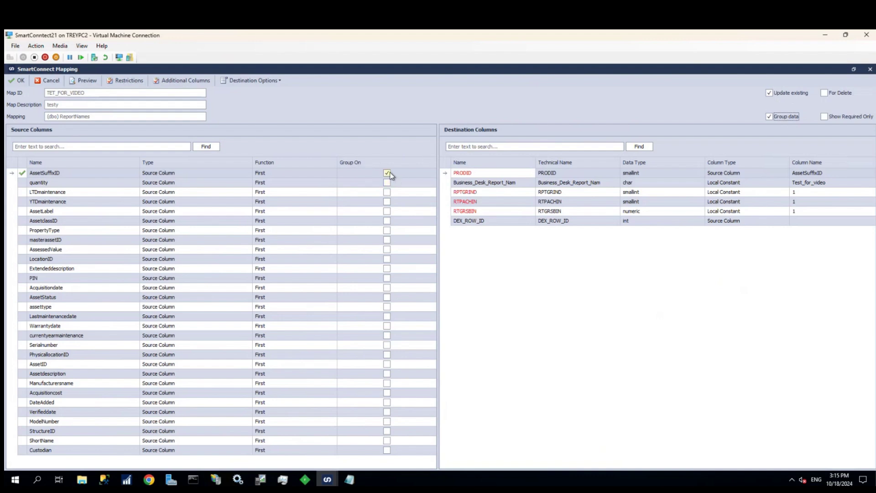
{"action": "double_click", "coordinate": [288, 74]}
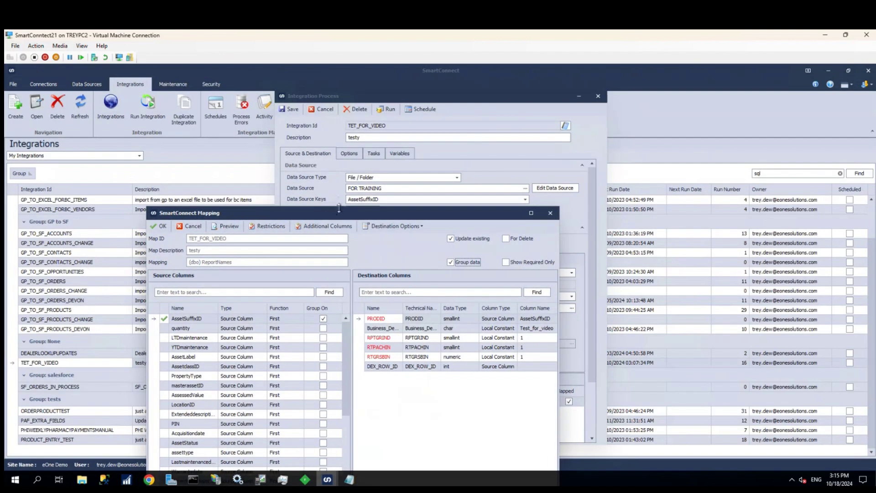
{"action": "left_click_drag", "start_coordinate": [341, 220], "coordinate": [339, 229]}
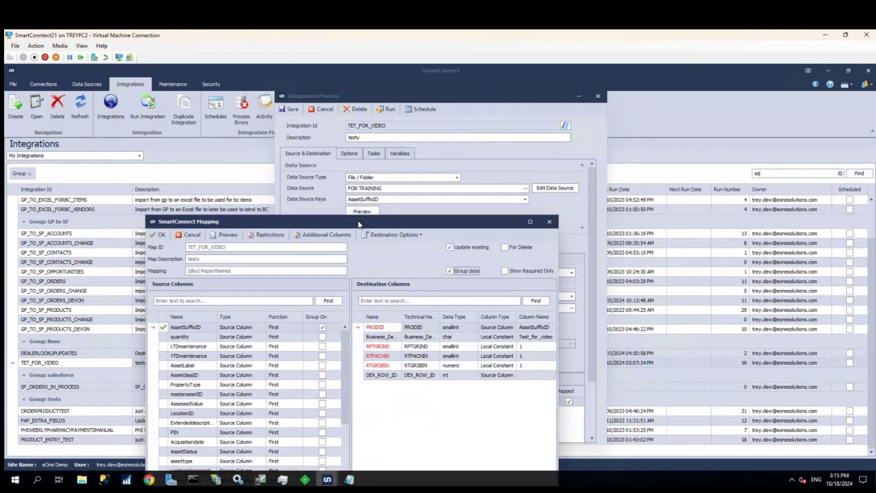
{"action": "double_click", "coordinate": [358, 224]}
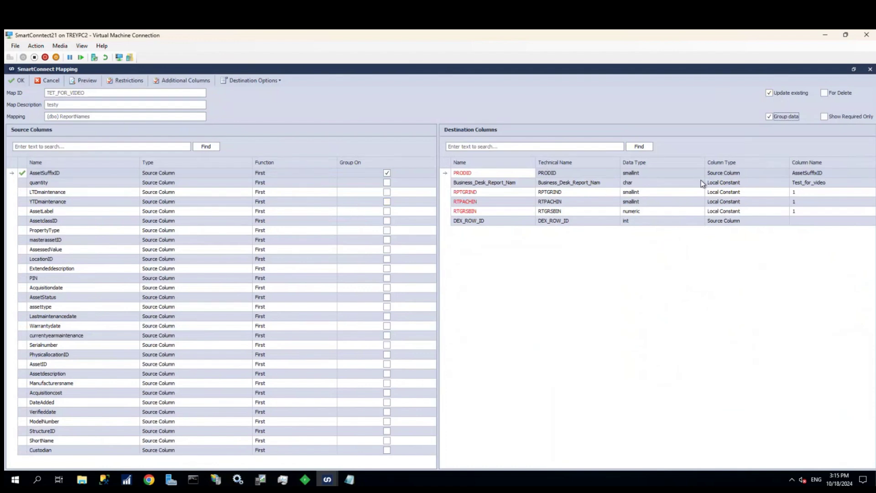
{"action": "left_click", "coordinate": [19, 80]}
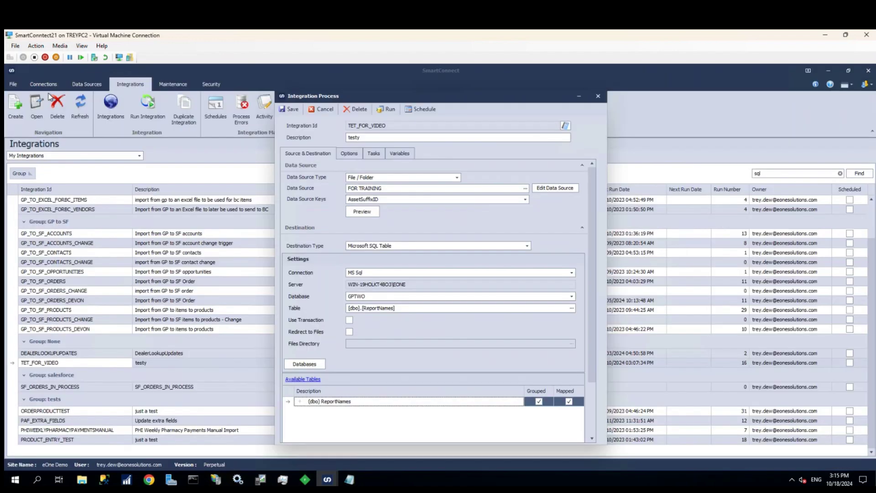
- Run the TET_FOR_VIDEO integration and dismiss its progress report
{"action": "left_click", "coordinate": [387, 112]}
{"action": "left_click", "coordinate": [420, 282]}
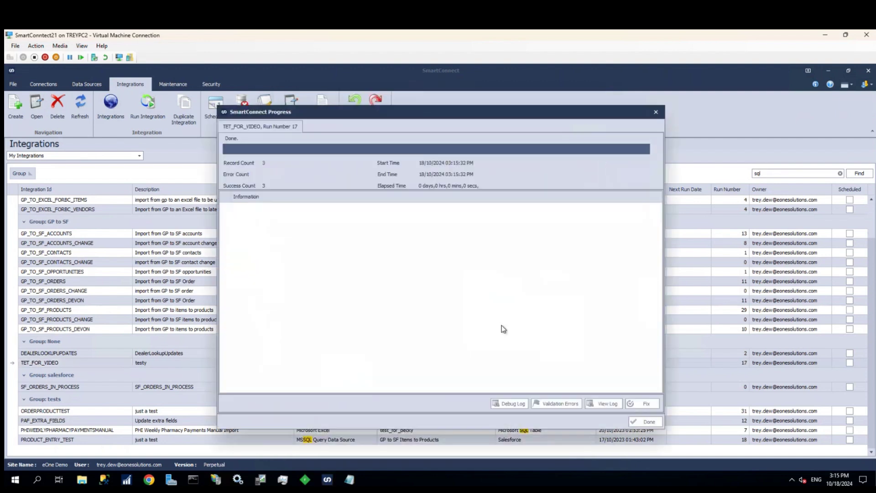
{"action": "left_click", "coordinate": [648, 422]}
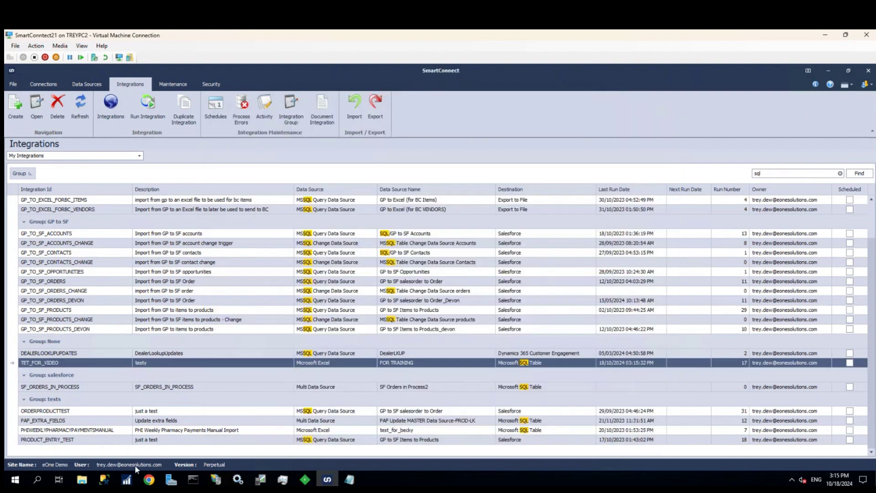
- Switch to SQL Server Management Studio and execute only the SELECT statement on the GPTWO ReportNames table
{"action": "left_click", "coordinate": [104, 479]}
{"action": "left_click", "coordinate": [339, 184]}
{"action": "left_click_drag", "start_coordinate": [323, 141], "coordinate": [188, 143]}
{"action": "left_click", "coordinate": [133, 104]}
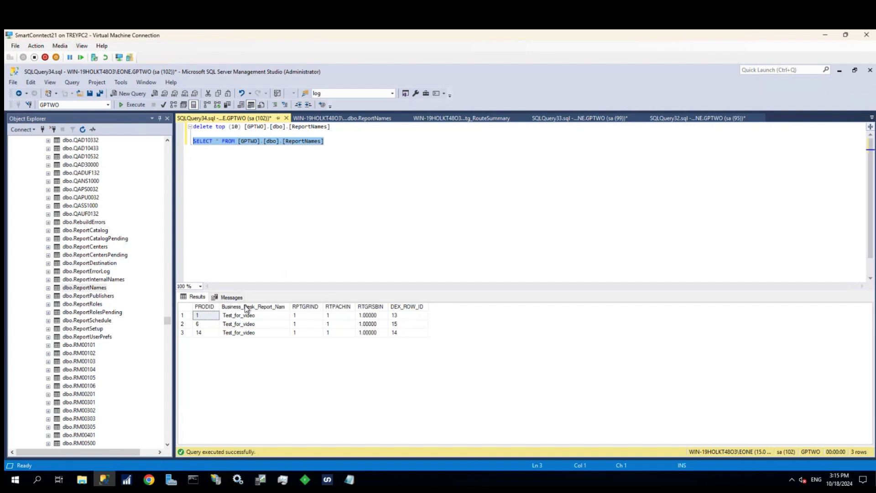
- Back in SmartConnect, set the Business_Desk_Report_Nam constant to Test_for_video_test in TET_FOR_VIDEO's ReportNames mapping and accept the mapping
{"action": "left_click", "coordinate": [327, 479]}
{"action": "double_click", "coordinate": [72, 363]}
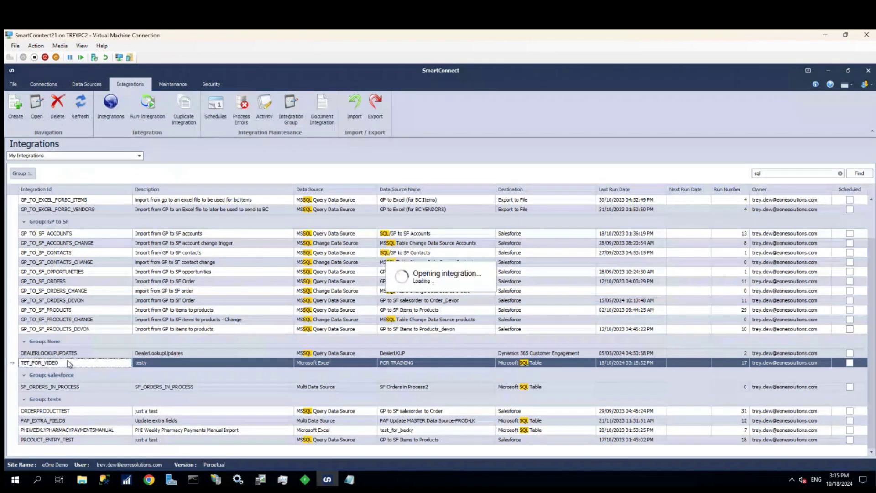
{"action": "double_click", "coordinate": [329, 401]}
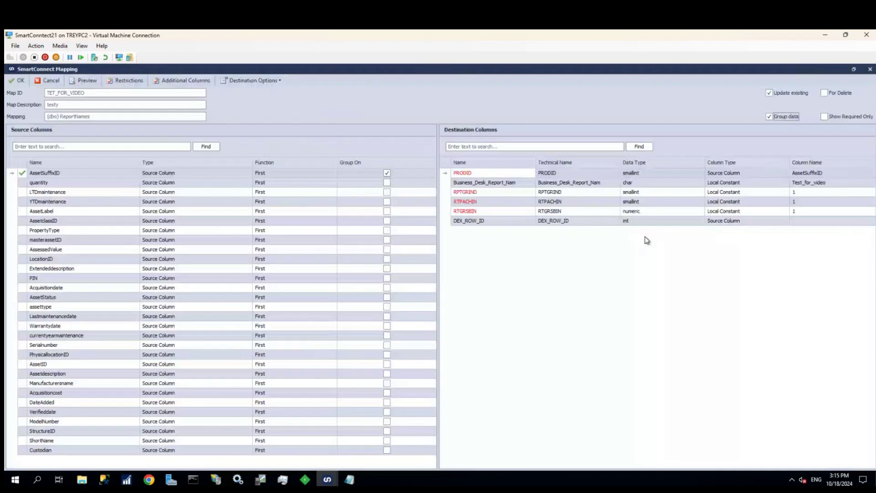
{"action": "left_click", "coordinate": [830, 182]}
{"action": "type", "text": "_"}
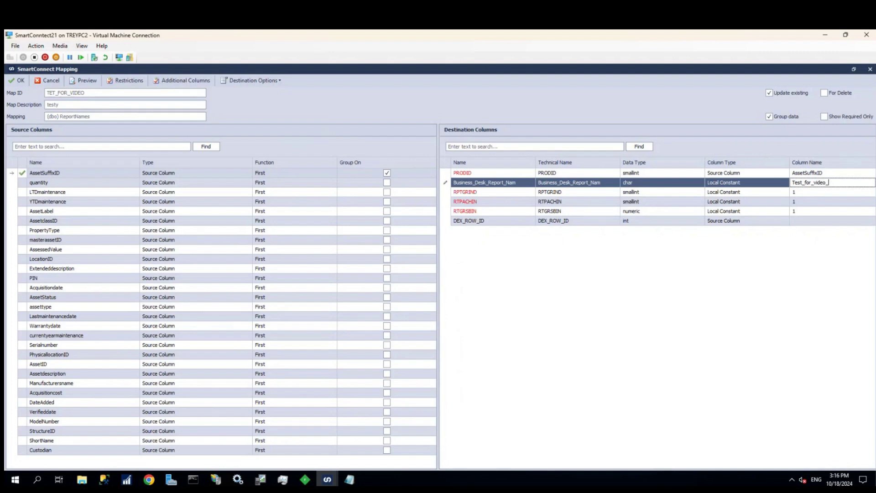
{"action": "type", "text": "test"}
{"action": "key", "text": "Return"}
{"action": "left_click", "coordinate": [474, 222]}
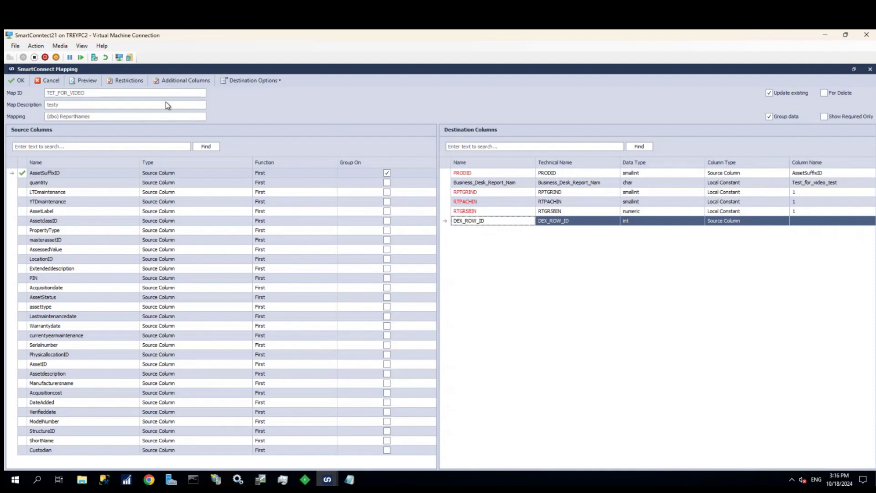
{"action": "left_click", "coordinate": [19, 82]}
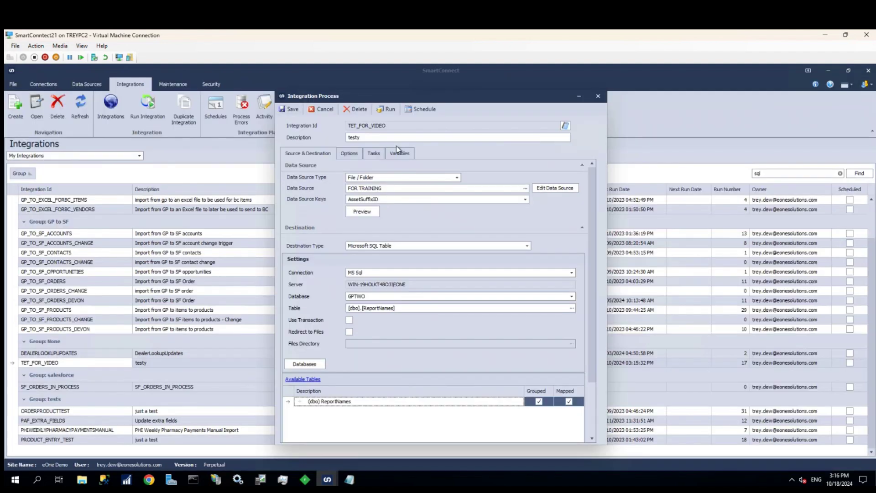
- Run TET_FOR_VIDEO with the changed report name constant and dismiss the progress report
{"action": "left_click", "coordinate": [388, 110]}
{"action": "left_click", "coordinate": [420, 283]}
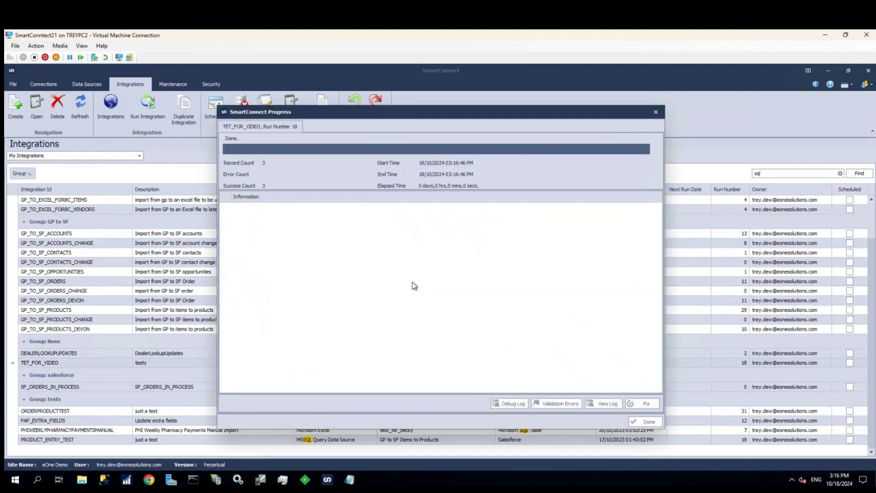
{"action": "left_click", "coordinate": [652, 409]}
- Switch to SQL Server Management Studio and rerun the ReportNames SELECT statement to check the updated rows
{"action": "left_click", "coordinate": [104, 479]}
{"action": "left_click", "coordinate": [328, 143]}
{"action": "left_click_drag", "start_coordinate": [328, 143], "coordinate": [186, 150]}
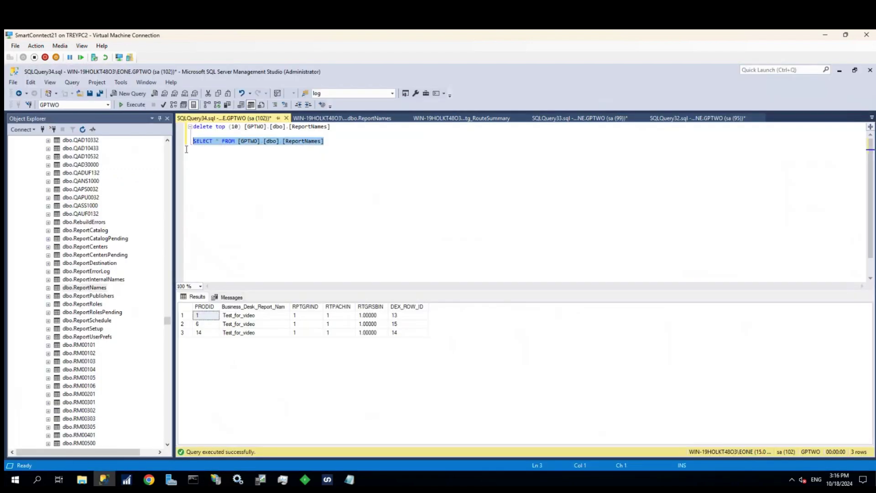
{"action": "left_click", "coordinate": [132, 104]}
- Return to SmartConnect, inspect the SF_Orders table mapping of the SF_ORDERS_IN_PROCESS integration, and leave it without changes
{"action": "left_click", "coordinate": [326, 480]}
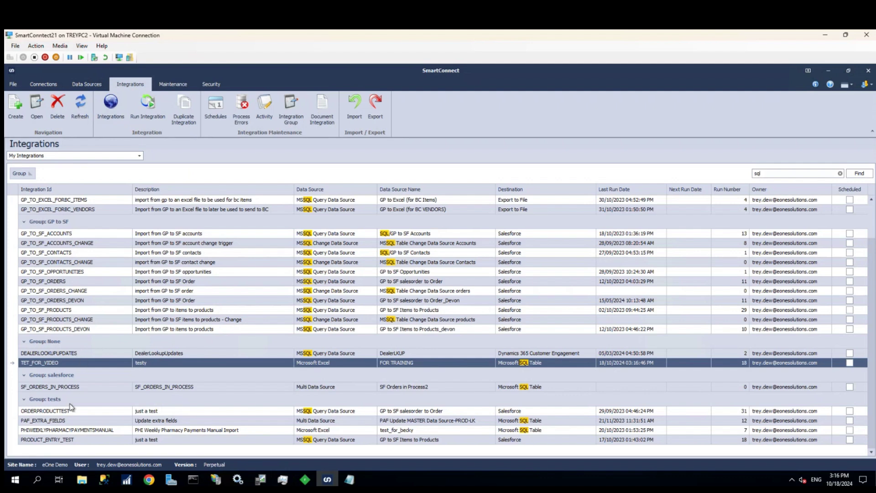
{"action": "left_click", "coordinate": [54, 387]}
{"action": "double_click", "coordinate": [54, 389]}
{"action": "double_click", "coordinate": [338, 404]}
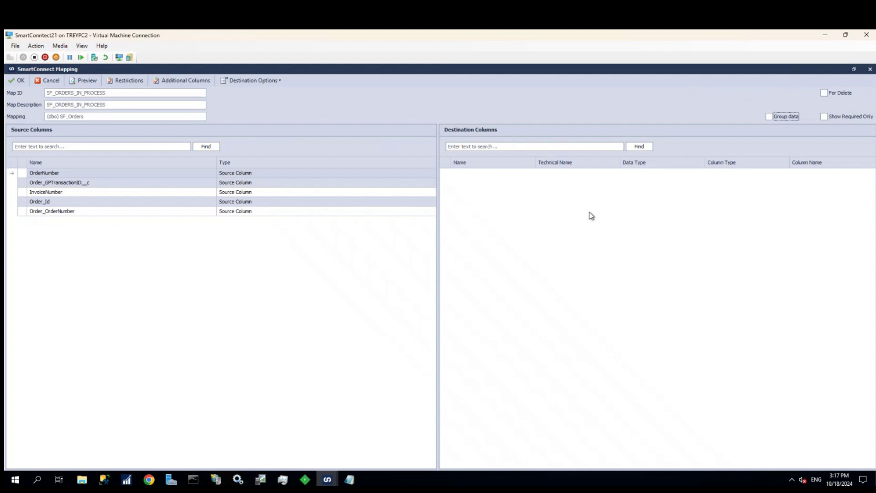
{"action": "left_click", "coordinate": [50, 87]}
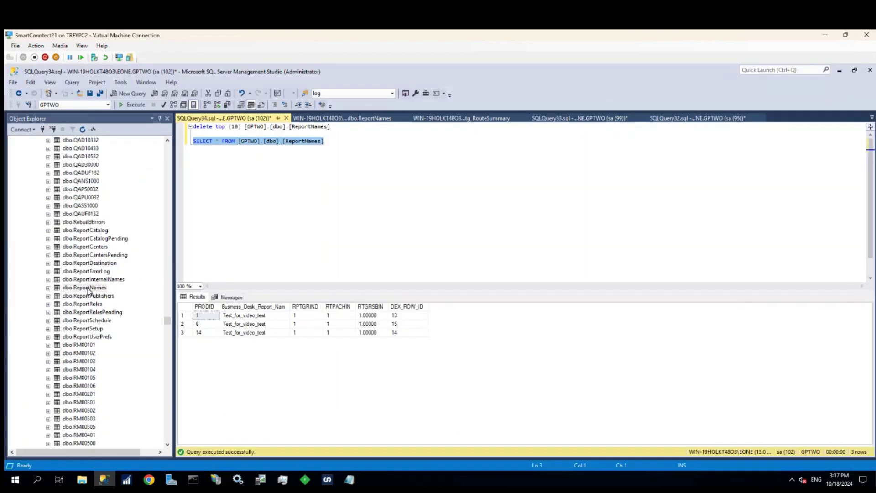
- In SQL Server Management Studio, view the table properties of dbo.ReportNames and close them without changes
{"action": "right_click", "coordinate": [88, 288]}
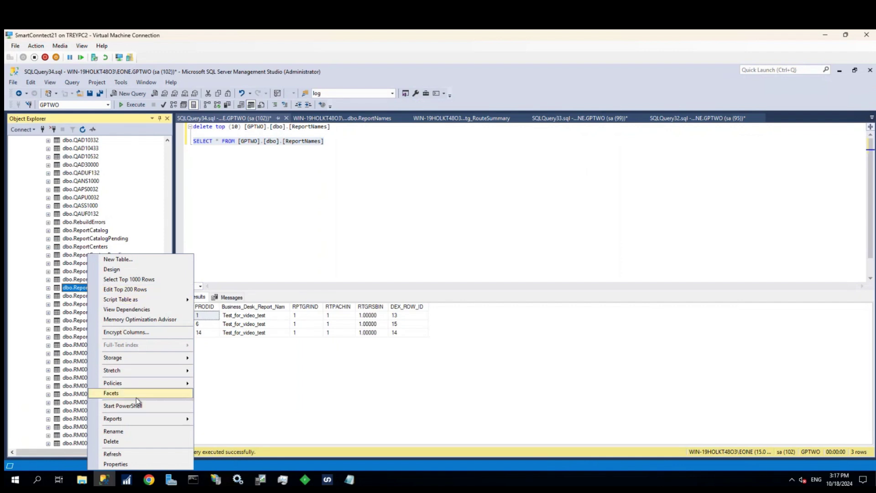
{"action": "left_click", "coordinate": [118, 464]}
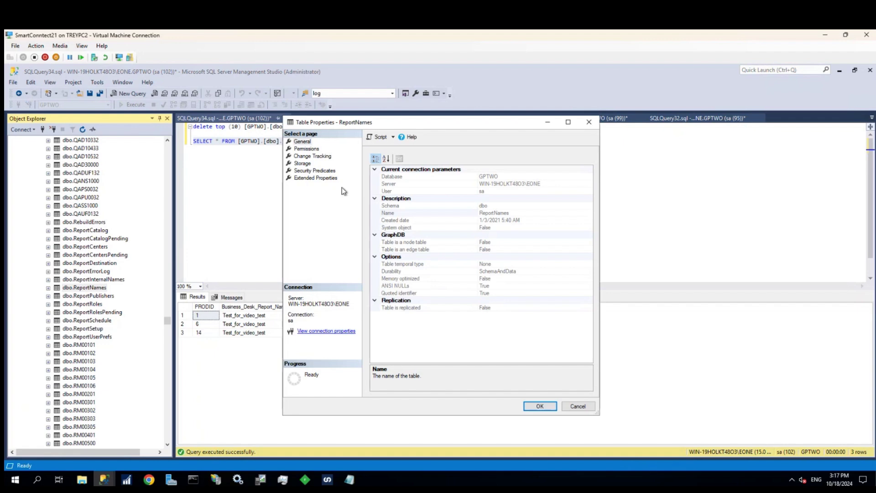
{"action": "left_click", "coordinate": [583, 407]}
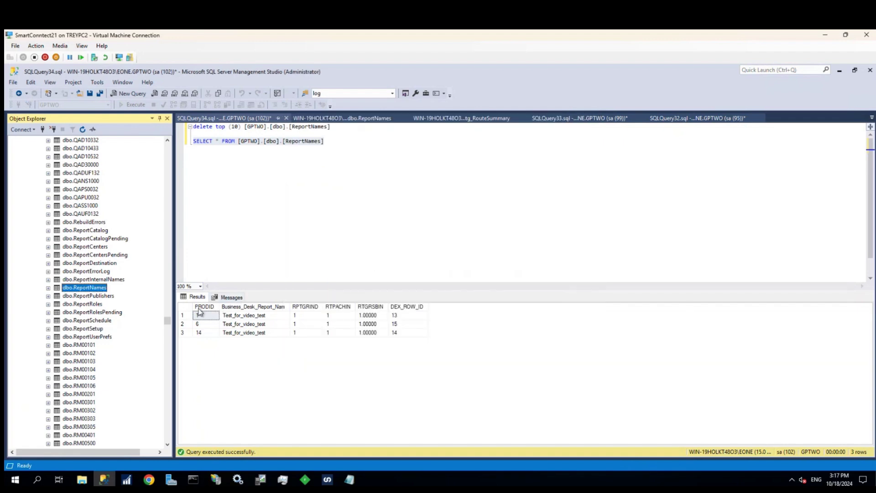